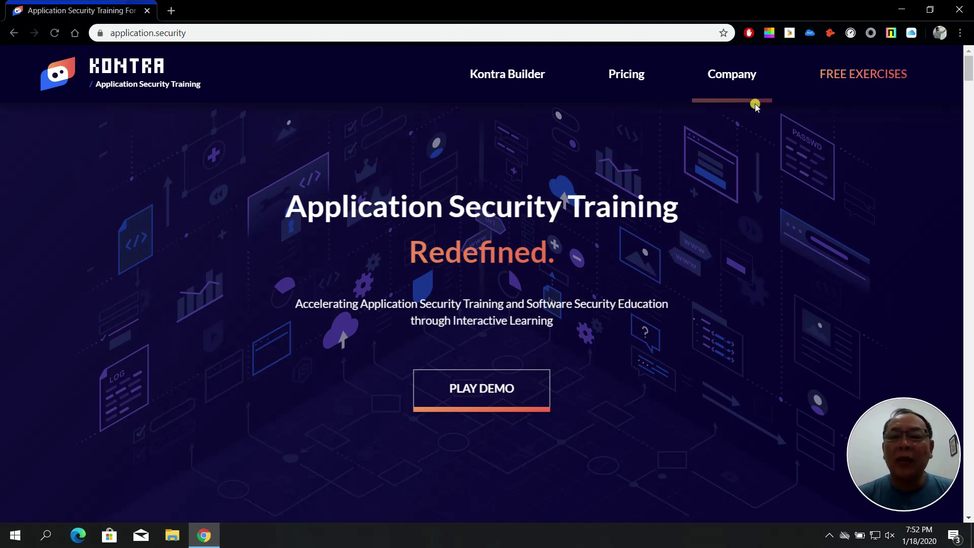
# Step: Go to Free Exercises and start the TikTok Cross Site Scripting exercise at step 1 of 23
pyautogui.click(830, 77)
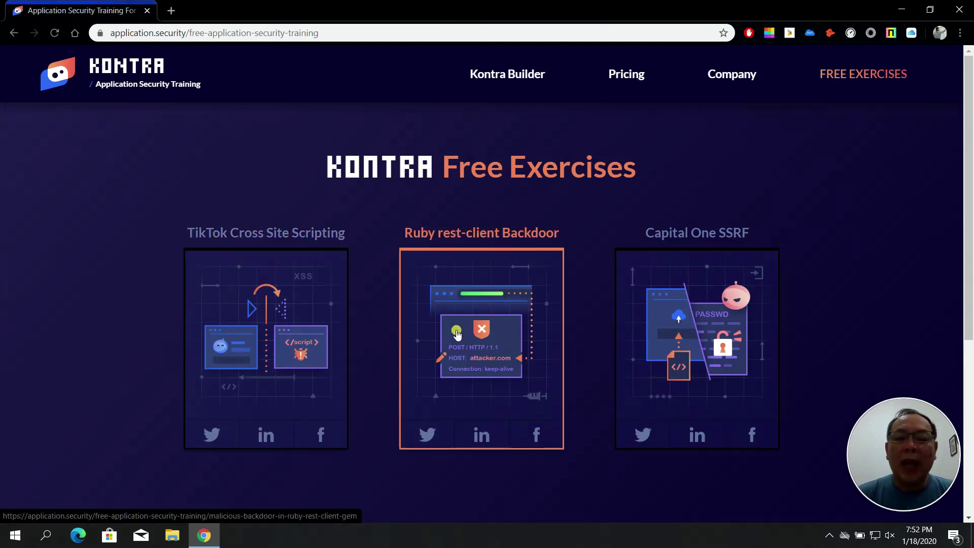
pyautogui.click(254, 330)
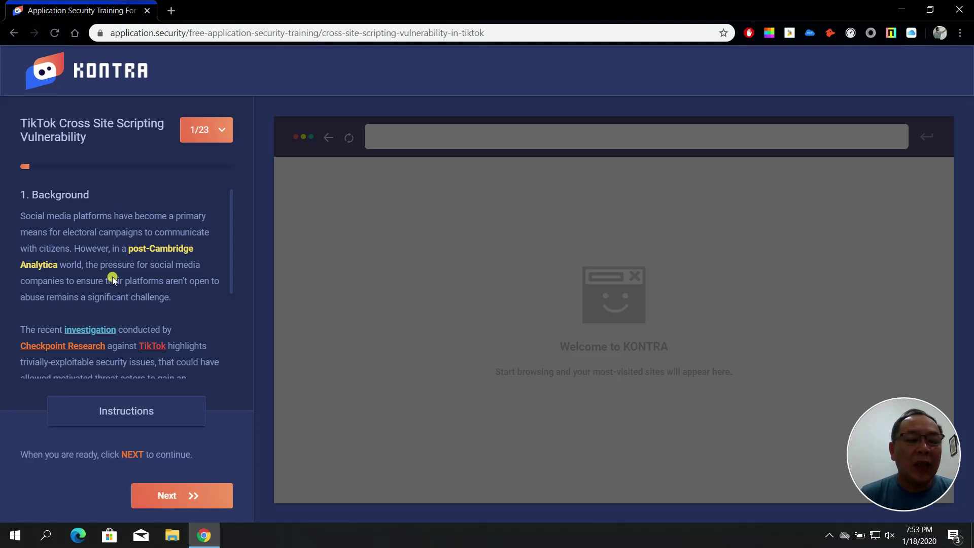
# Step: Read through the Background section and move on to step 2, The Attacker
pyautogui.scroll(-2, 127, 334)
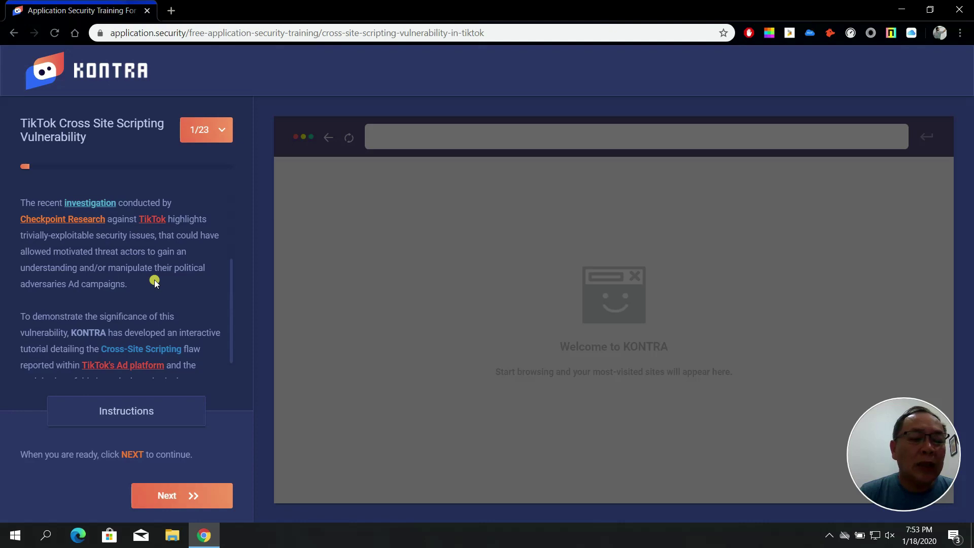
pyautogui.scroll(-1, 155, 283)
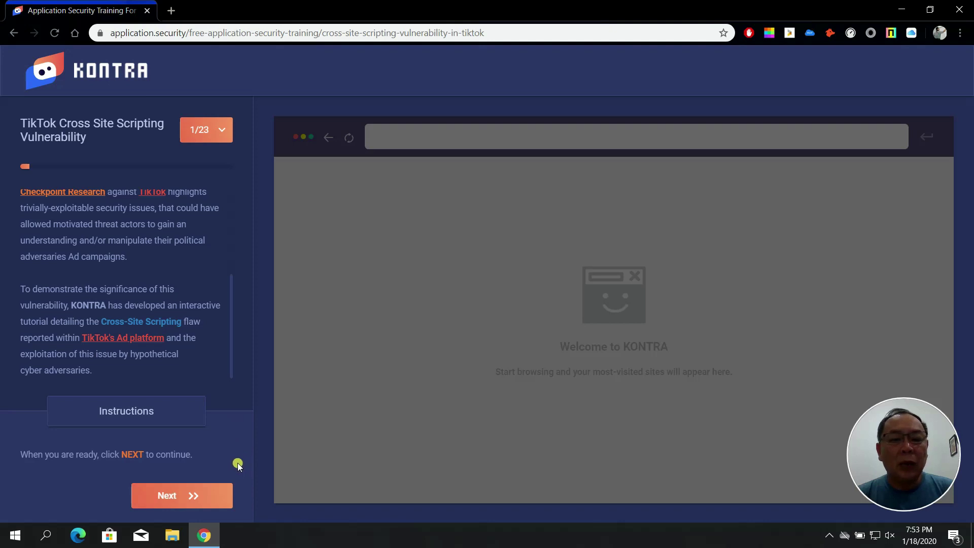
pyautogui.click(184, 496)
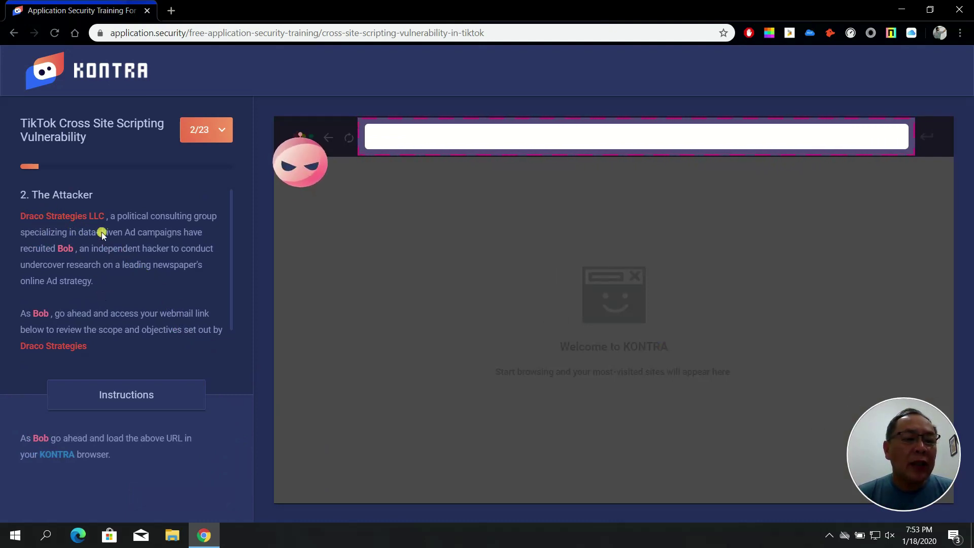
pyautogui.scroll(-1, 120, 274)
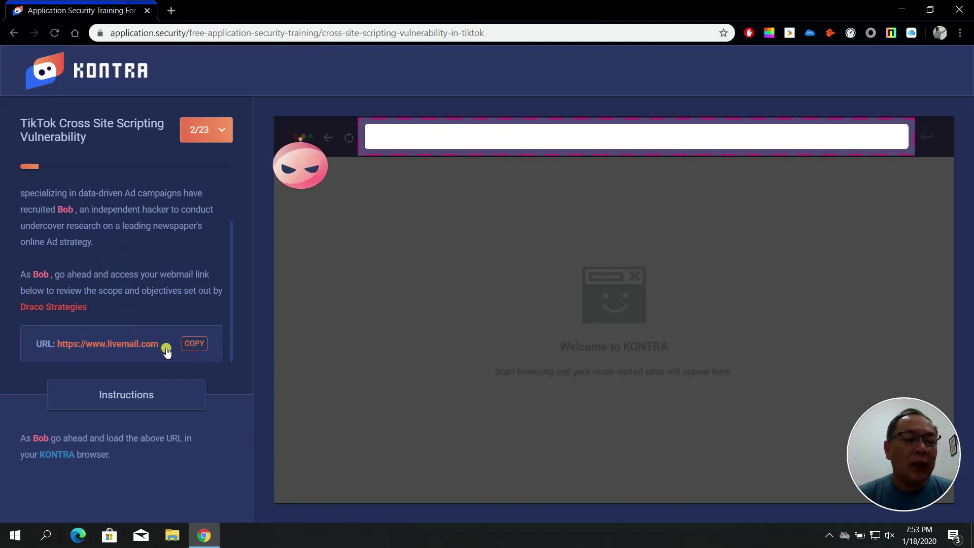
pyautogui.click(193, 343)
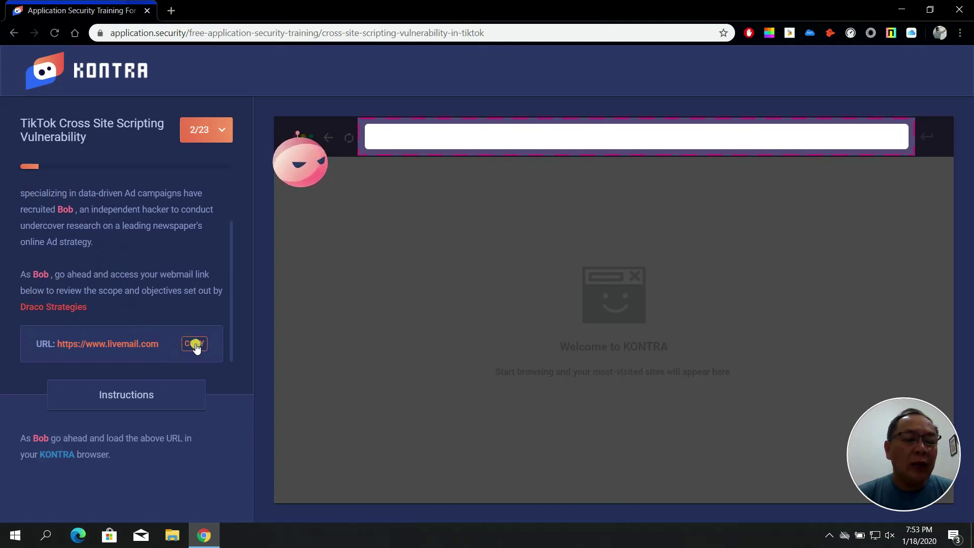
pyautogui.click(431, 148)
pyautogui.click(431, 142)
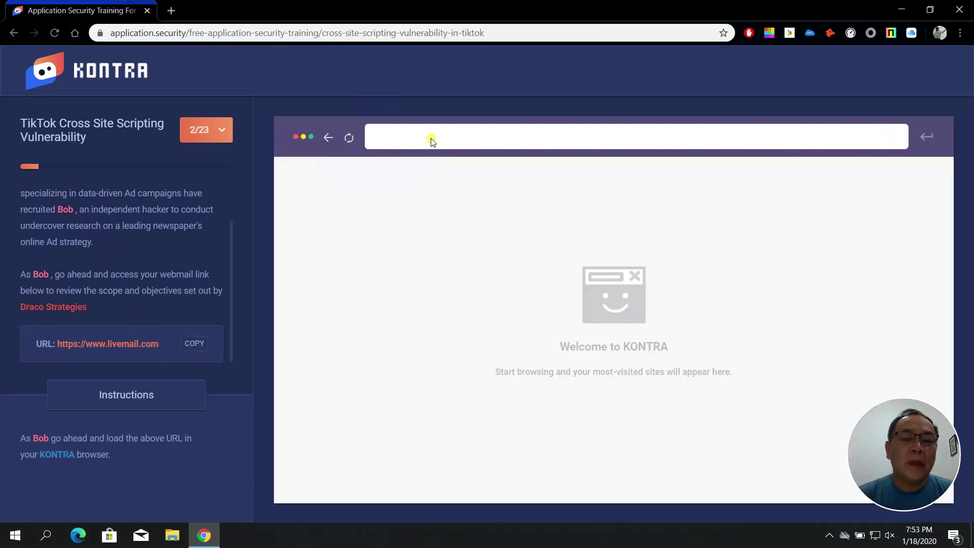
pyautogui.rightClick(430, 138)
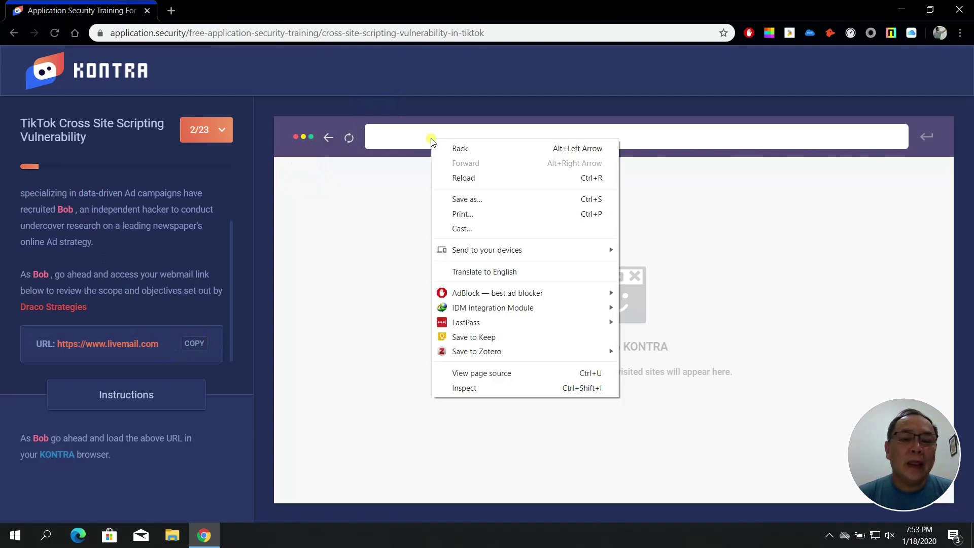
pyautogui.rightClick(404, 138)
pyautogui.click(402, 139)
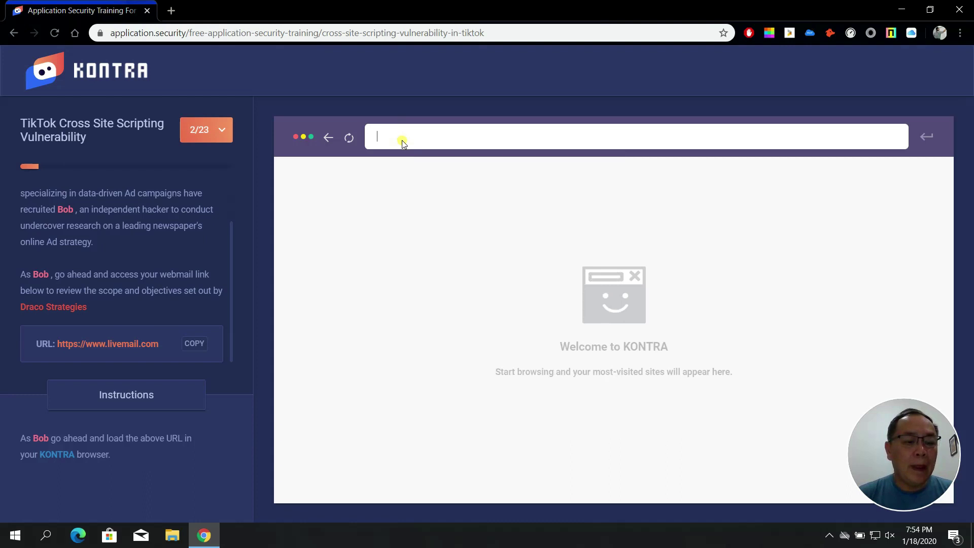
pyautogui.hotkey('ctrl', 'v')
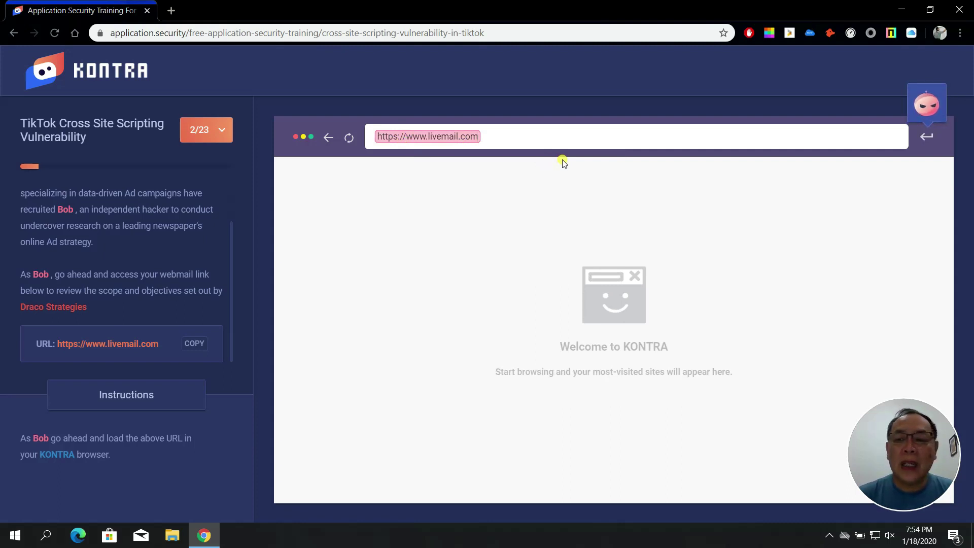
pyautogui.click(928, 136)
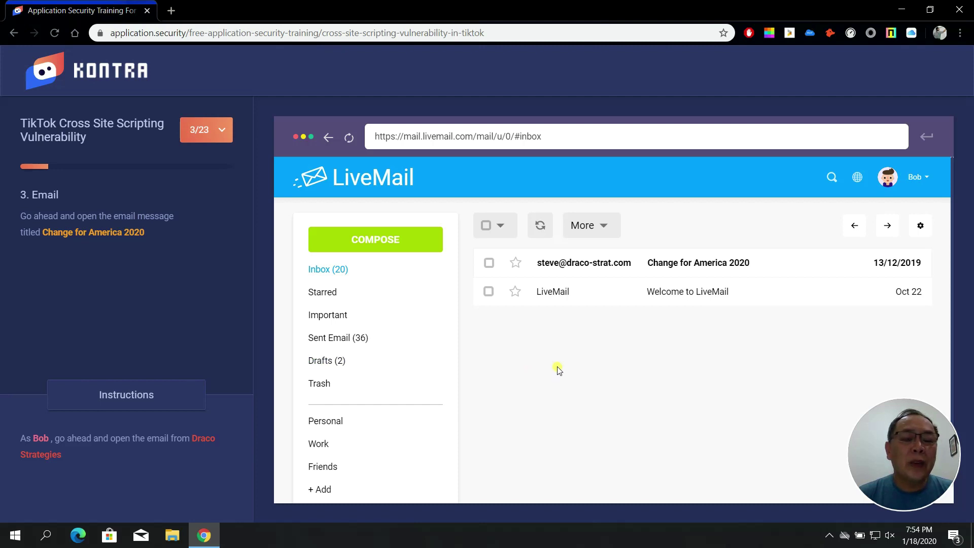
# Step: Read the Change for America 2020 email in LiveMail, then continue to step 5
pyautogui.click(599, 264)
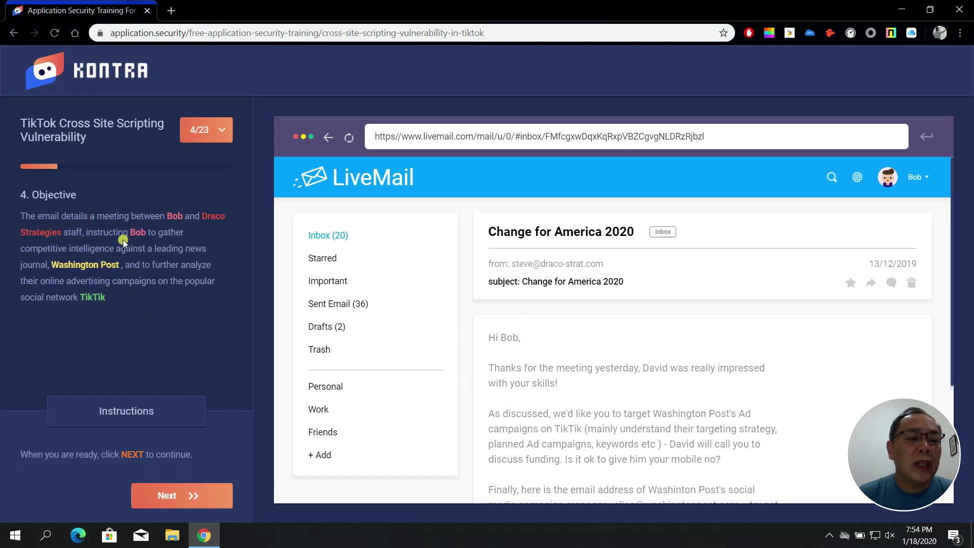
pyautogui.moveTo(140, 236)
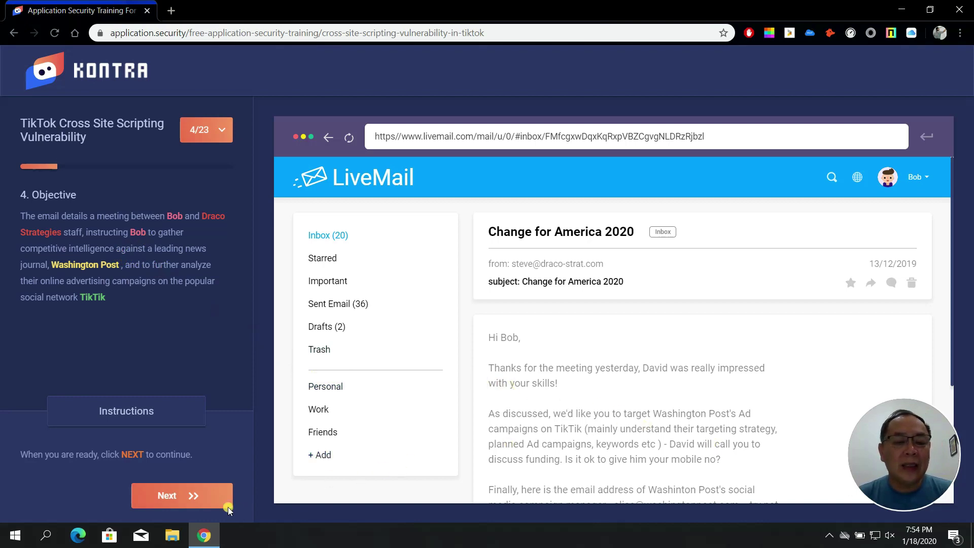
pyautogui.click(193, 502)
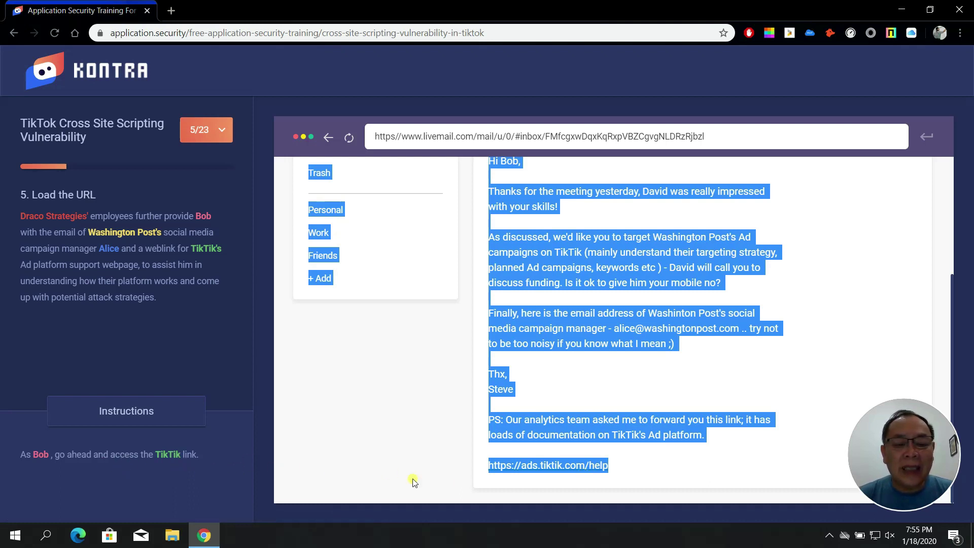
pyautogui.click(591, 469)
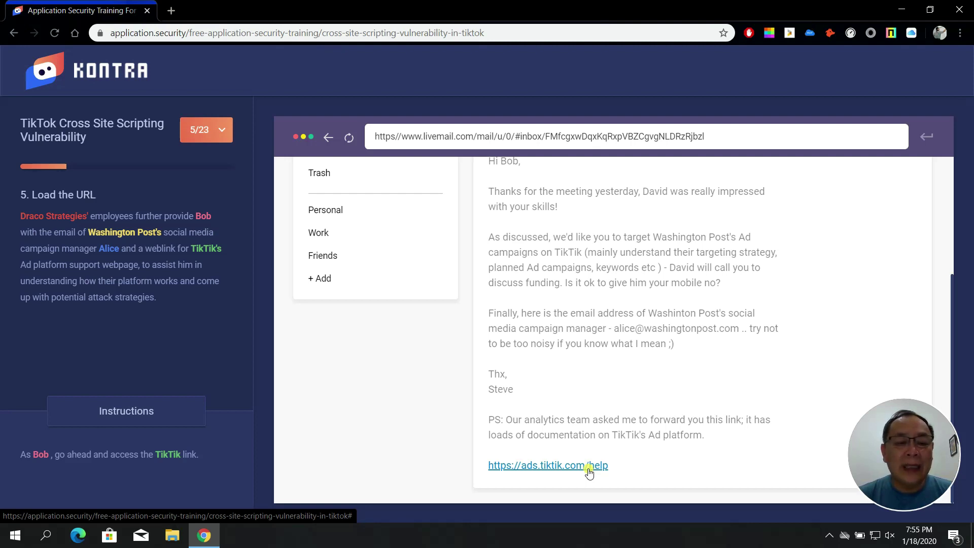
pyautogui.click(589, 470)
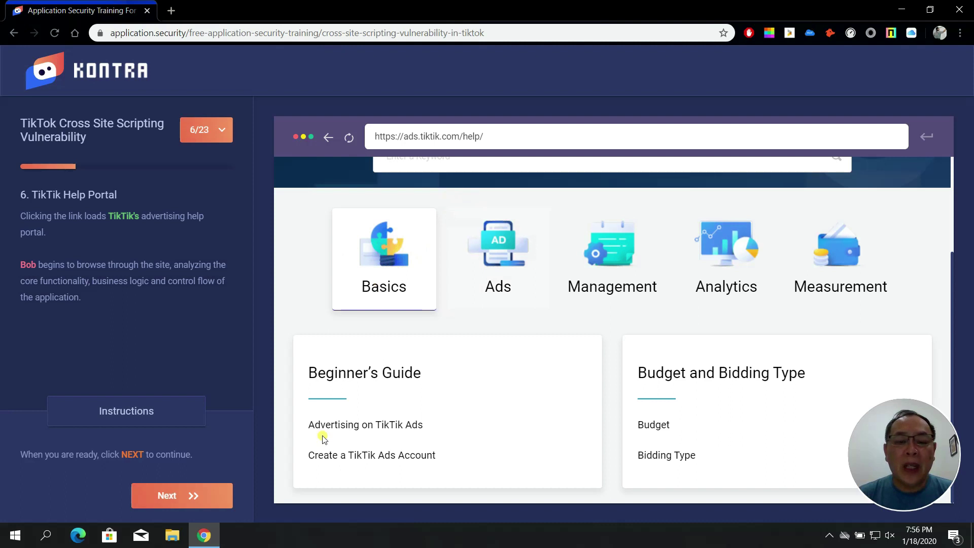
# Step: Advance to step 7 and search the TikTik Ads Help Center for xxx
pyautogui.click(184, 496)
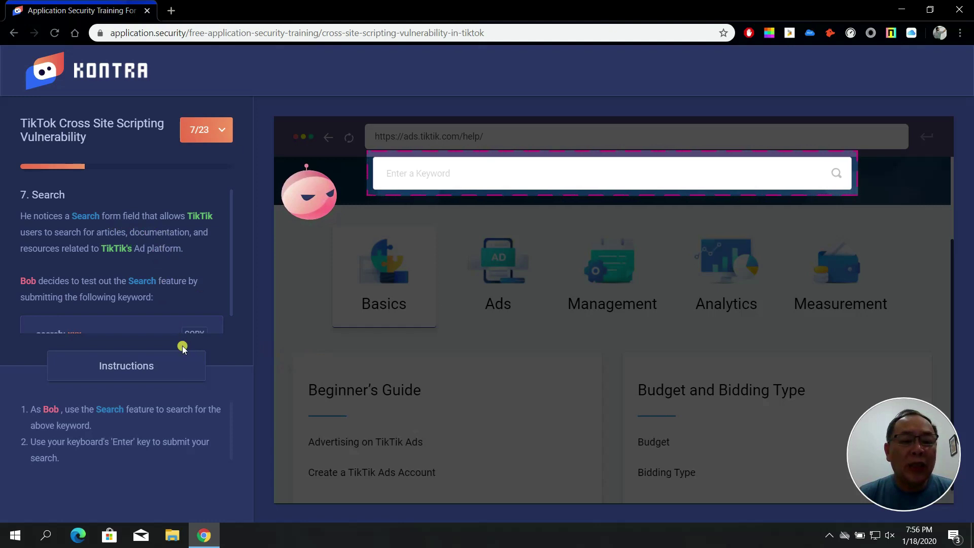
pyautogui.scroll(-1, 153, 276)
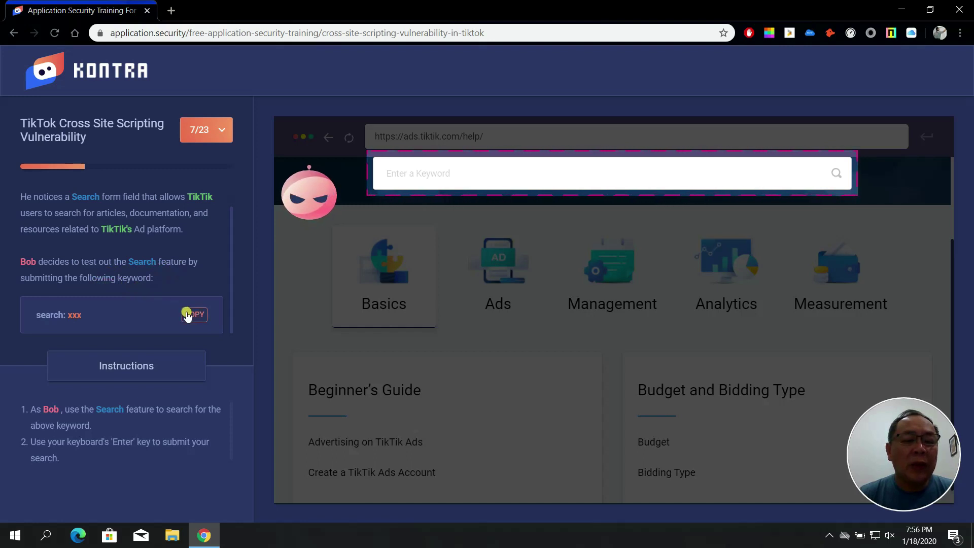
pyautogui.click(420, 164)
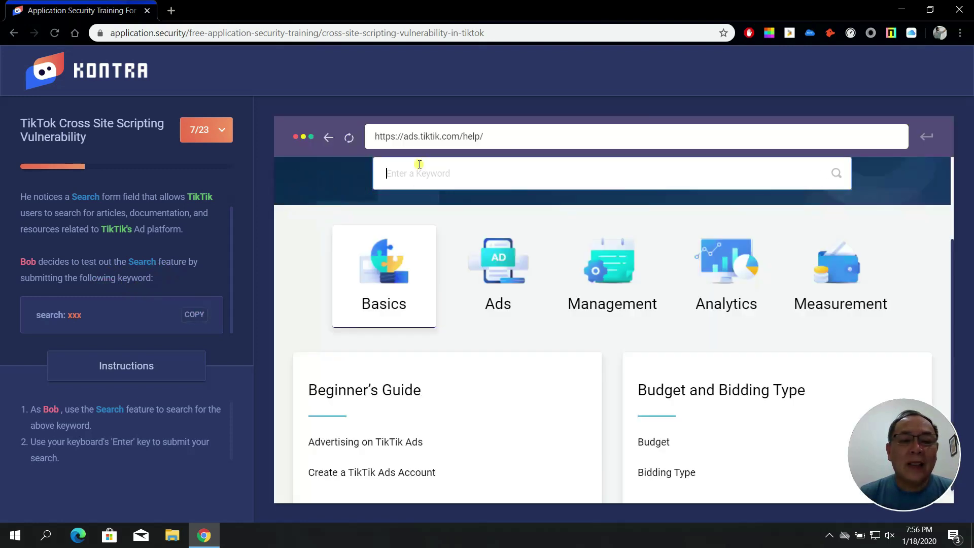
pyautogui.hotkey('ctrl', 'v')
pyautogui.press('Return')
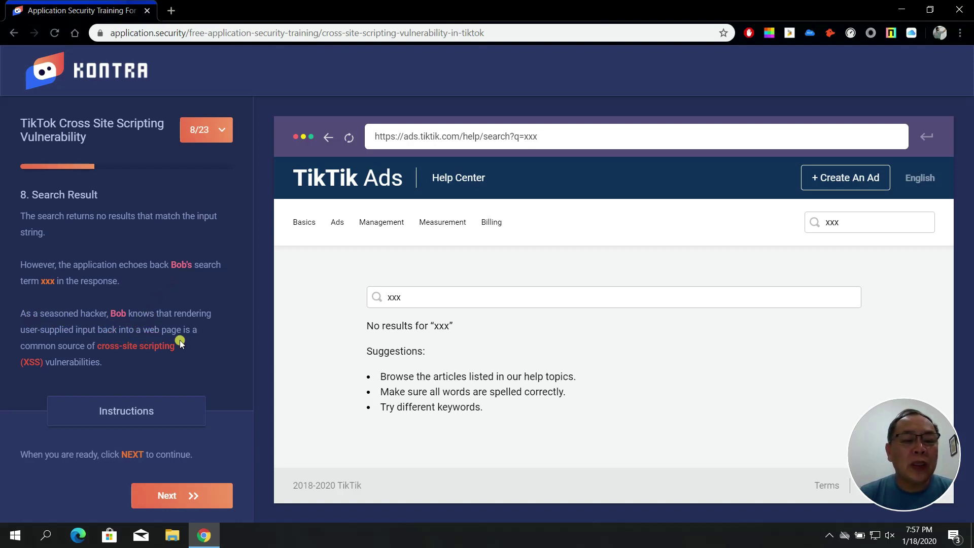
# Step: Advance to step 9 and search the help center for <script>alert('hacked')</script>
pyautogui.moveTo(196, 534)
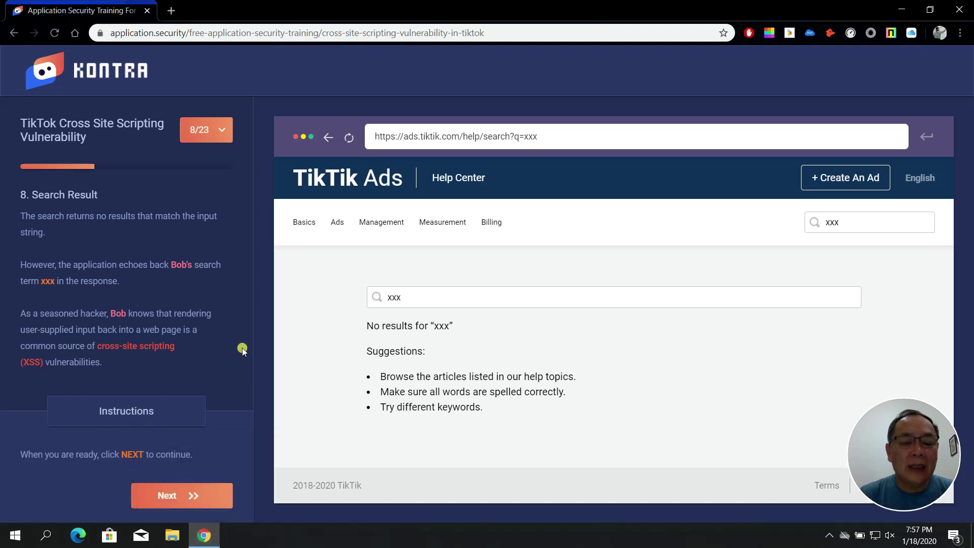
pyautogui.click(204, 501)
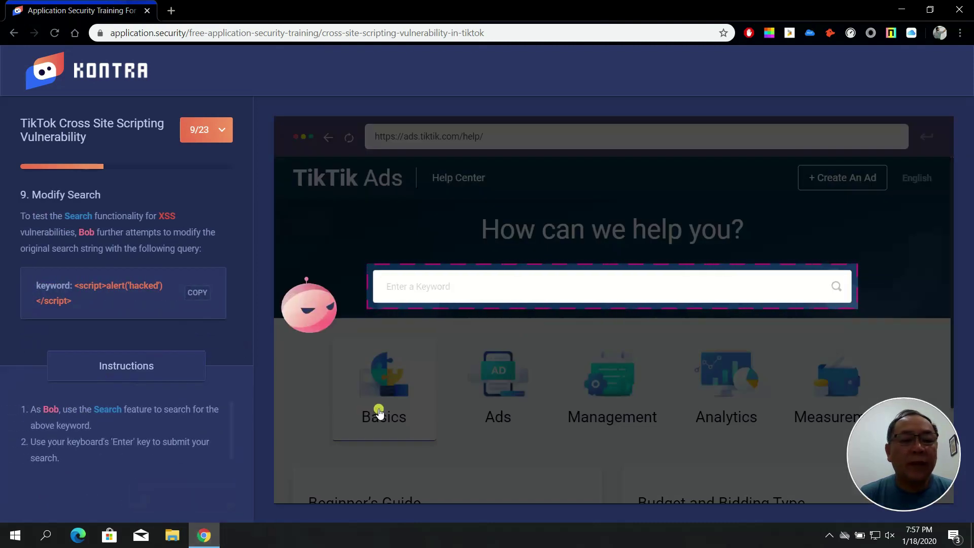
pyautogui.click(440, 300)
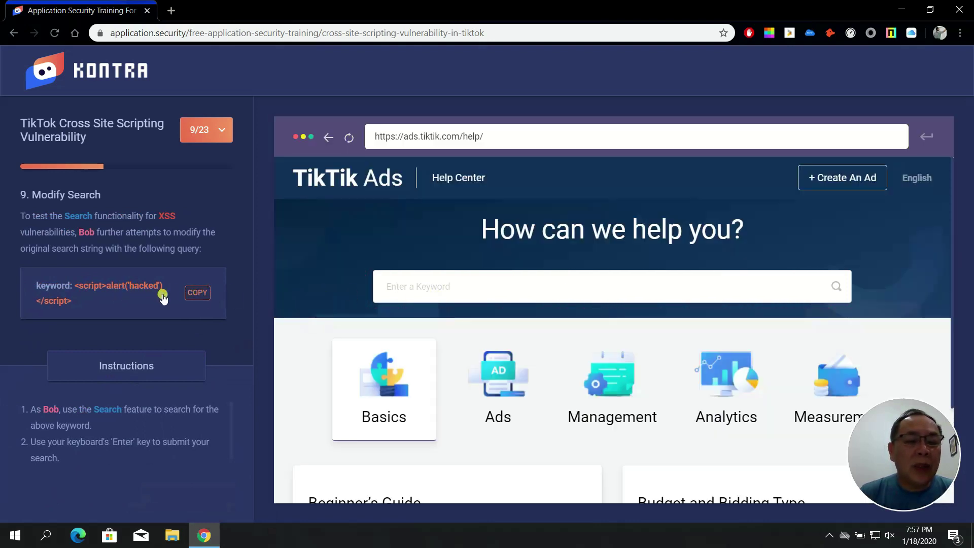
pyautogui.click(191, 293)
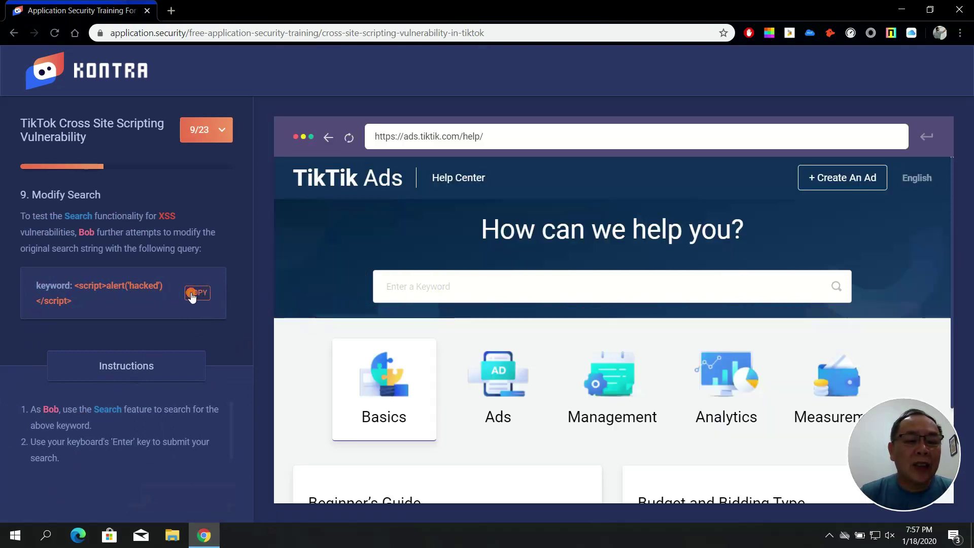
pyautogui.click(417, 289)
pyautogui.hotkey('ctrl', 'v')
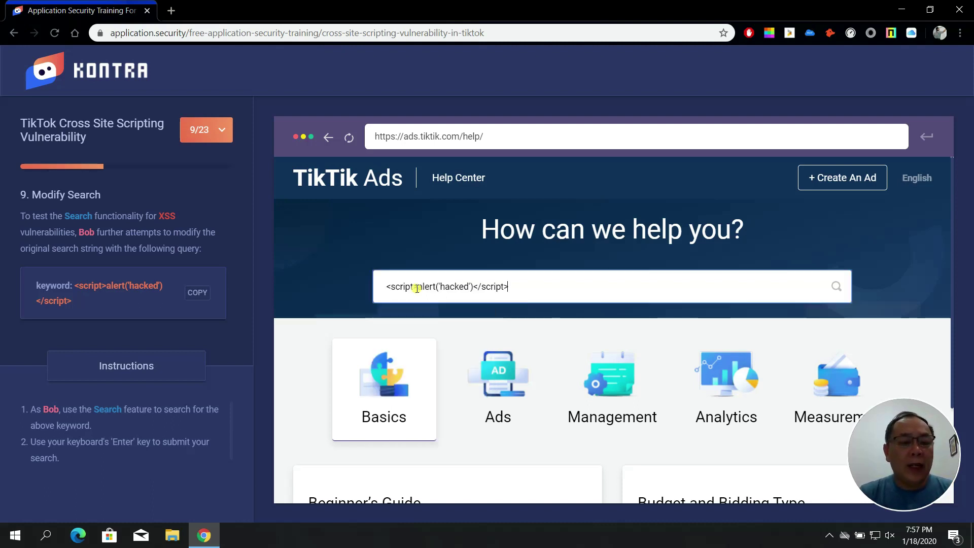
pyautogui.press('Return')
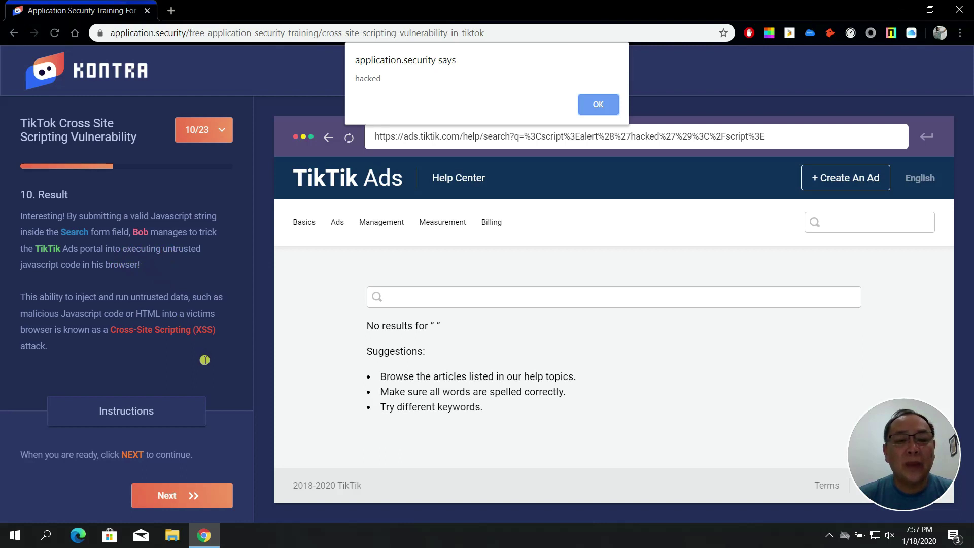
# Step: Close the application.security 'hacked' alert with OK
pyautogui.click(583, 105)
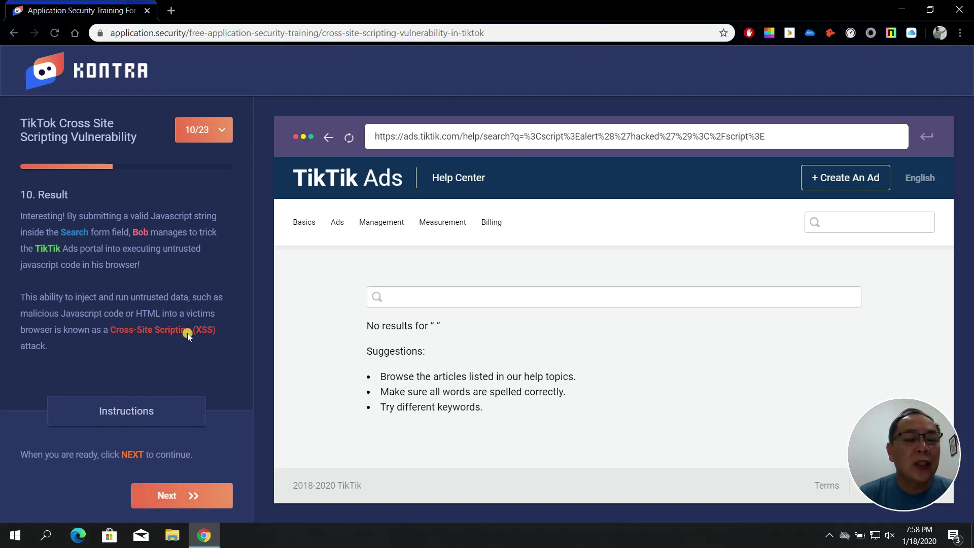
# Step: Advance to step 11, Payload, and scroll to the document.location redirect example
pyautogui.click(175, 496)
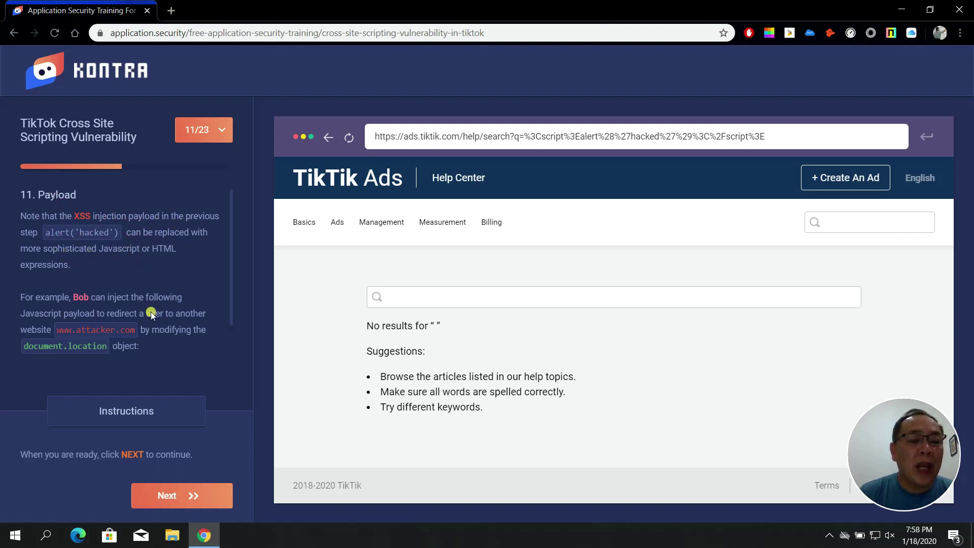
pyautogui.scroll(-2, 137, 355)
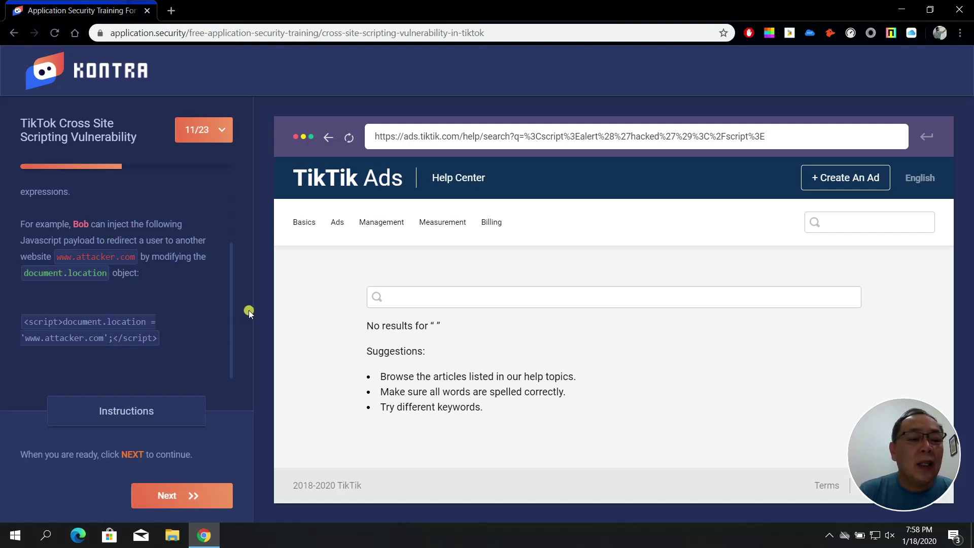
# Step: Advance to step 12 and run service apache2 start && tail -f /var/log/access.log in the console
pyautogui.click(185, 499)
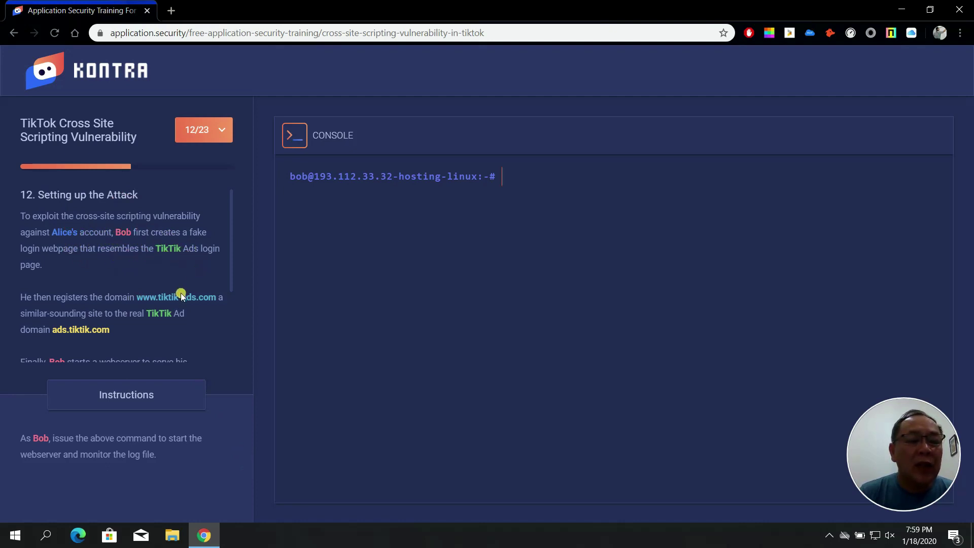
pyautogui.scroll(-2, 180, 297)
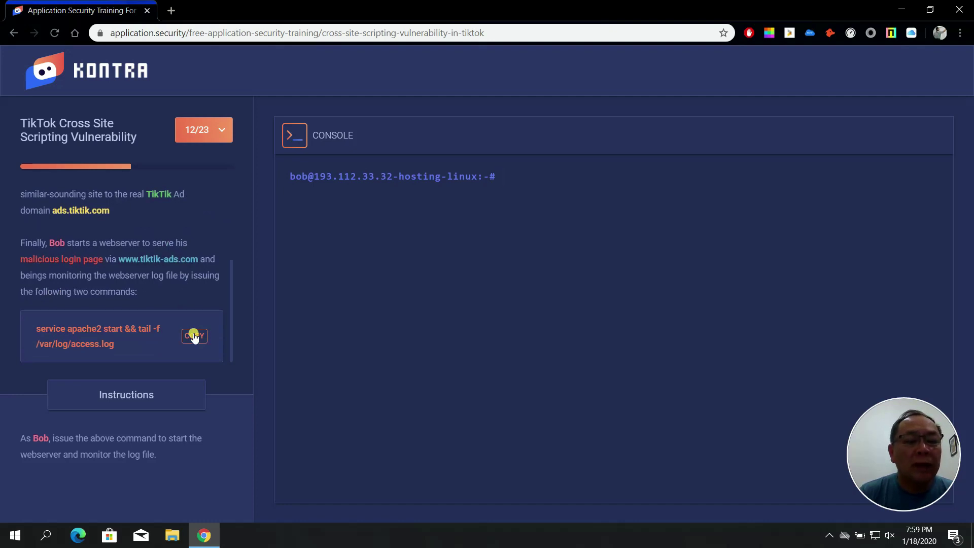
pyautogui.click(513, 181)
pyautogui.hotkey('ctrl', 'v')
pyautogui.press('Return')
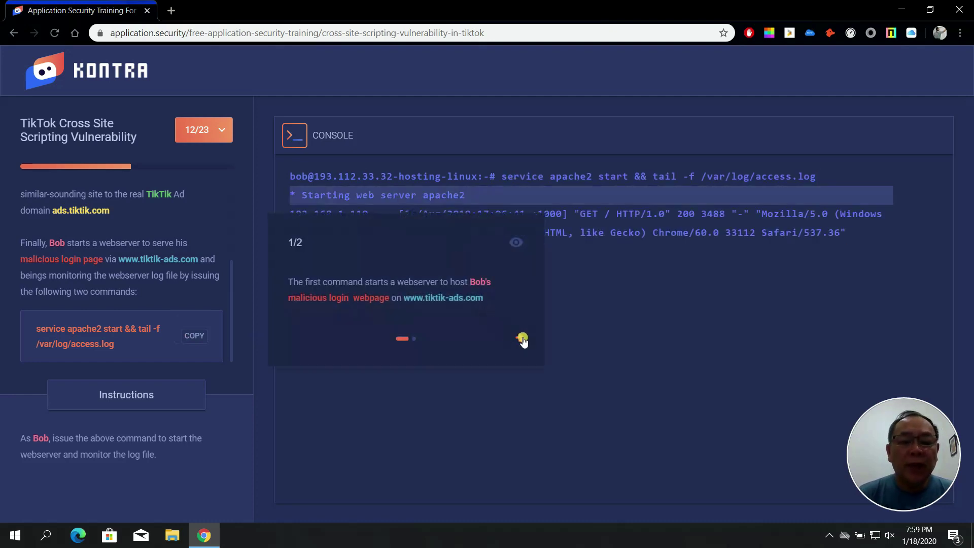
# Step: Step through the console tour tips and close the tour
pyautogui.click(523, 338)
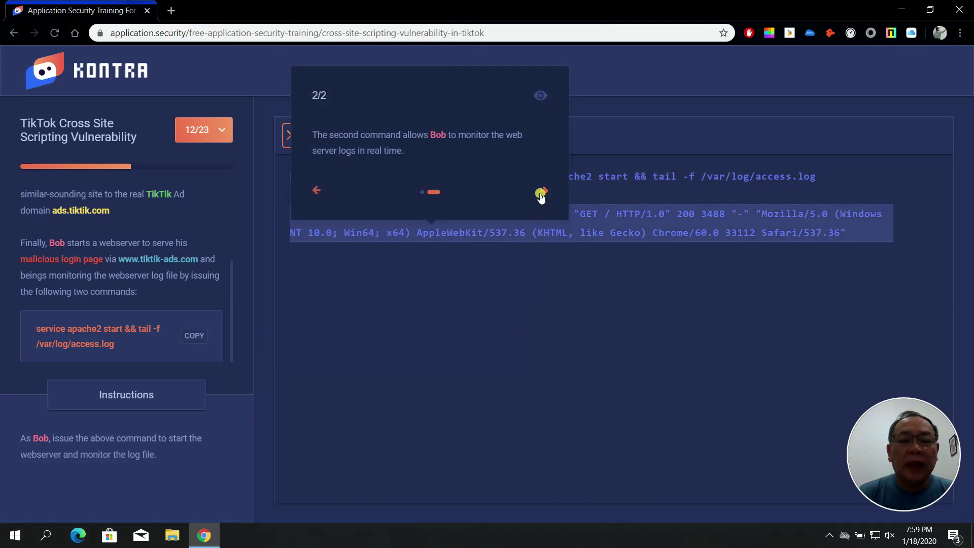
pyautogui.click(316, 189)
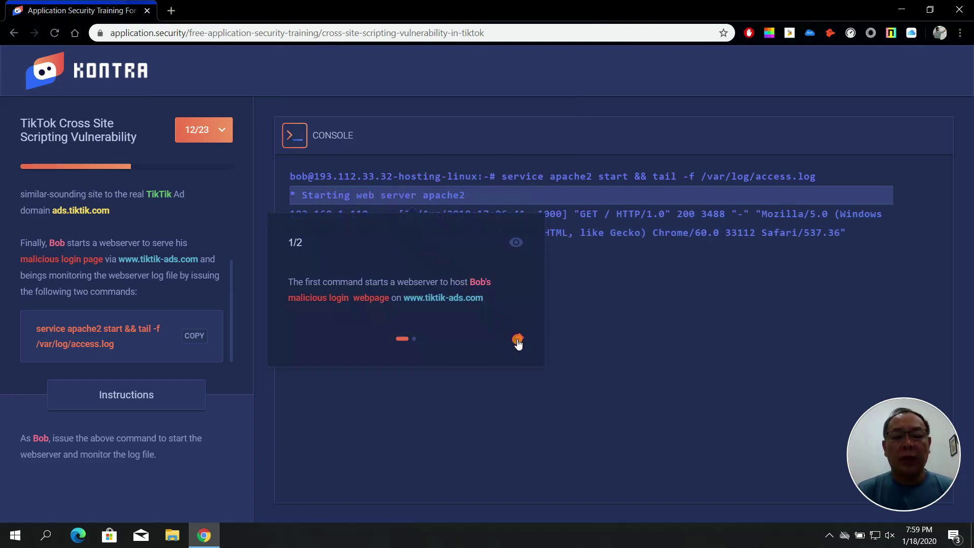
pyautogui.click(516, 340)
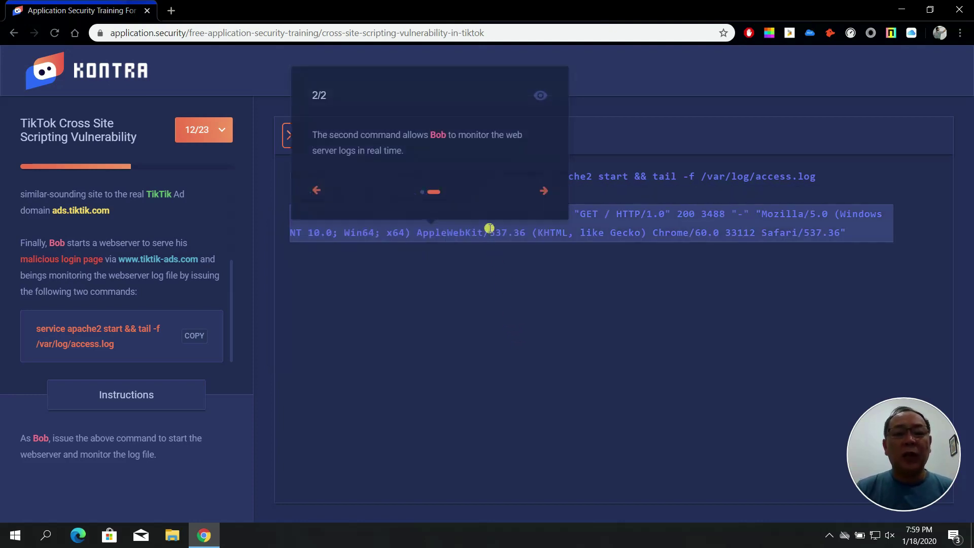
pyautogui.click(541, 193)
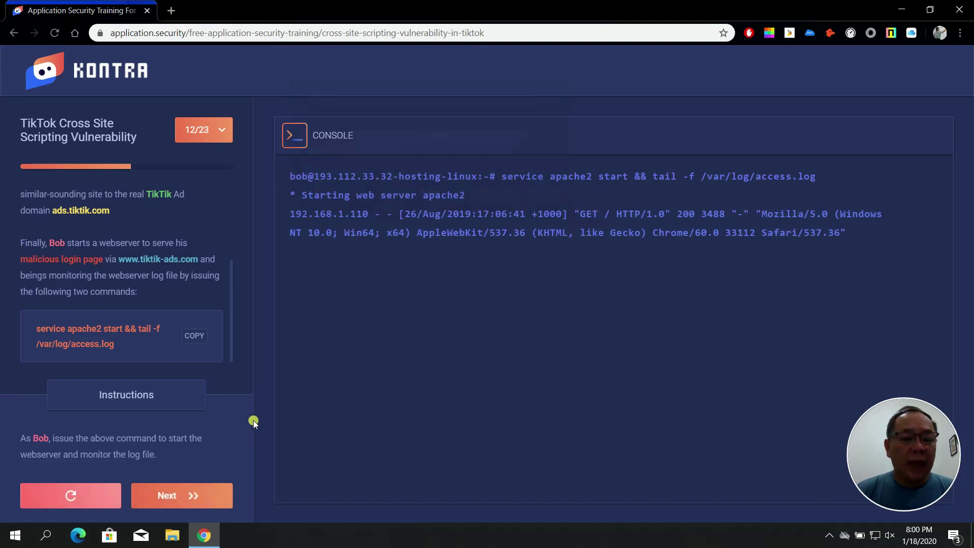
pyautogui.click(175, 497)
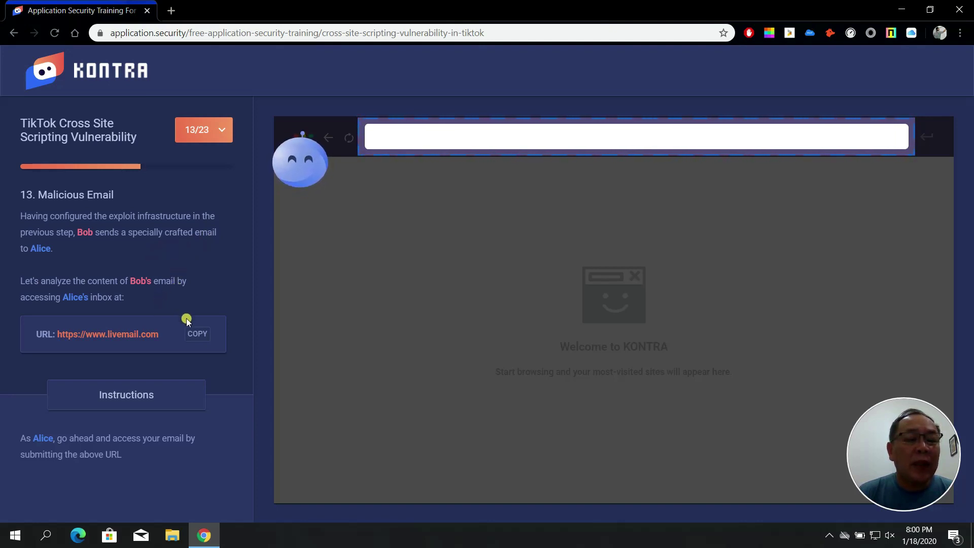
pyautogui.click(191, 337)
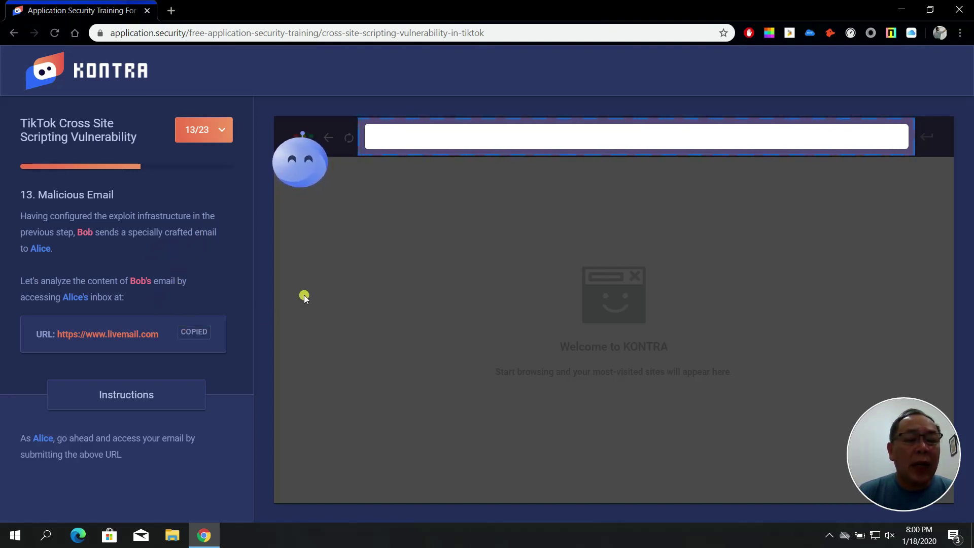
pyautogui.click(419, 144)
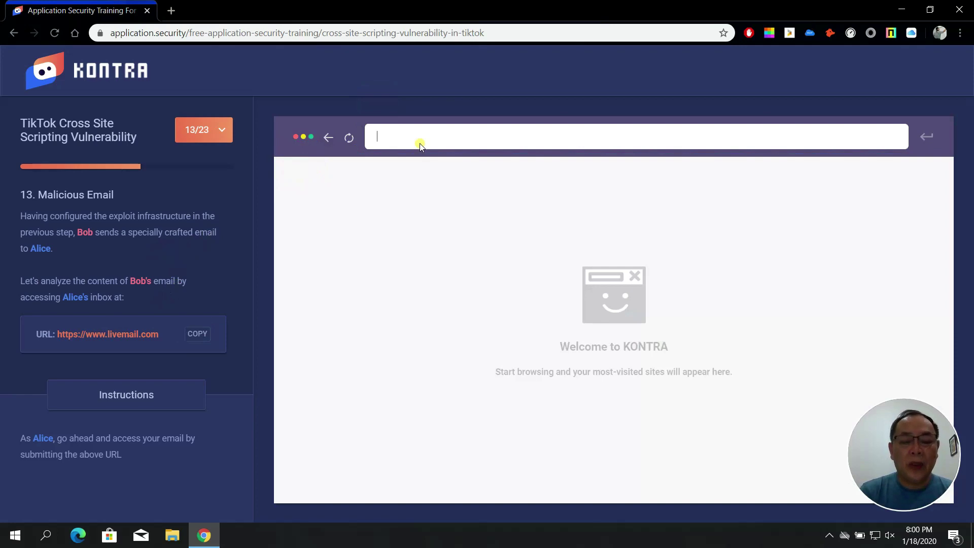
pyautogui.hotkey('ctrl', 'v')
pyautogui.press('Return')
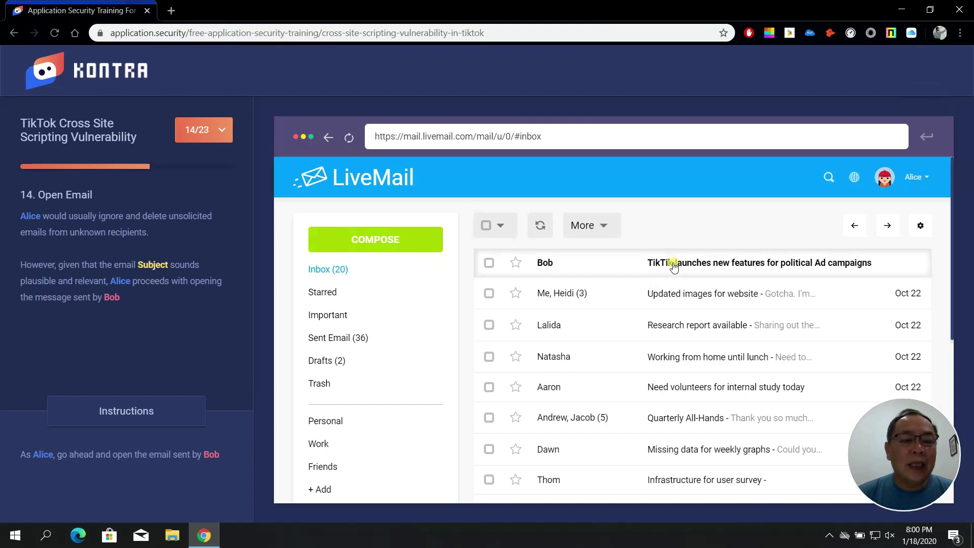
# Step: Open the attacker's TikTik new-features email, follow its search link, and advance the lesson
pyautogui.click(673, 263)
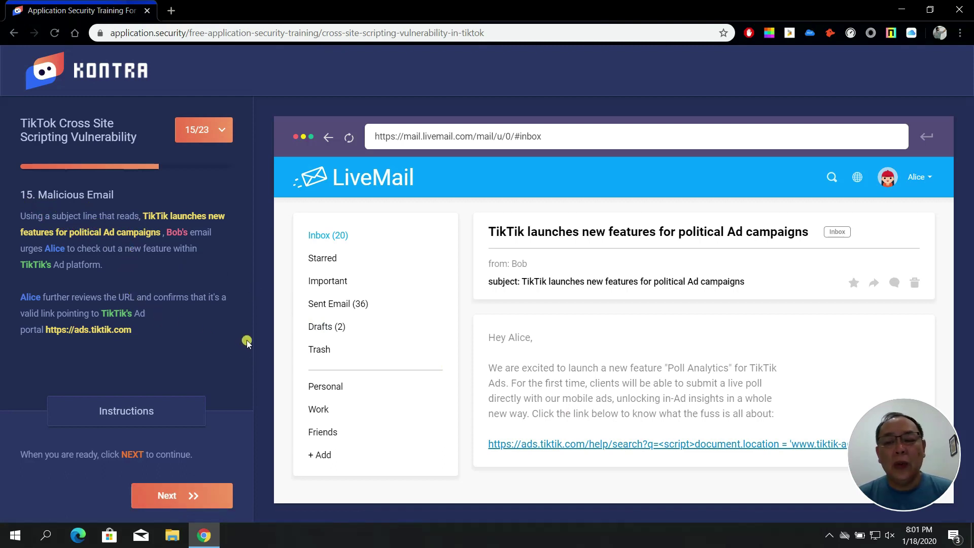
pyautogui.click(550, 449)
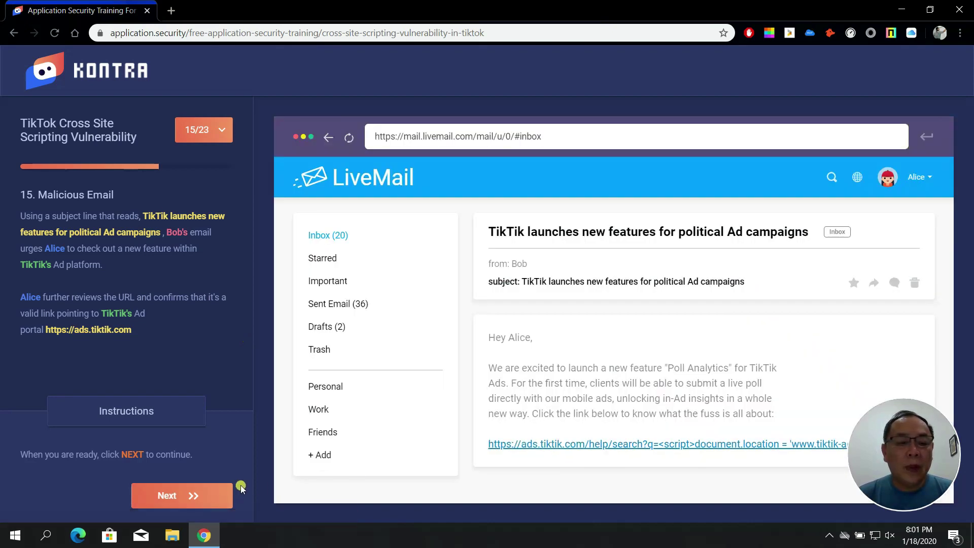
pyautogui.click(193, 496)
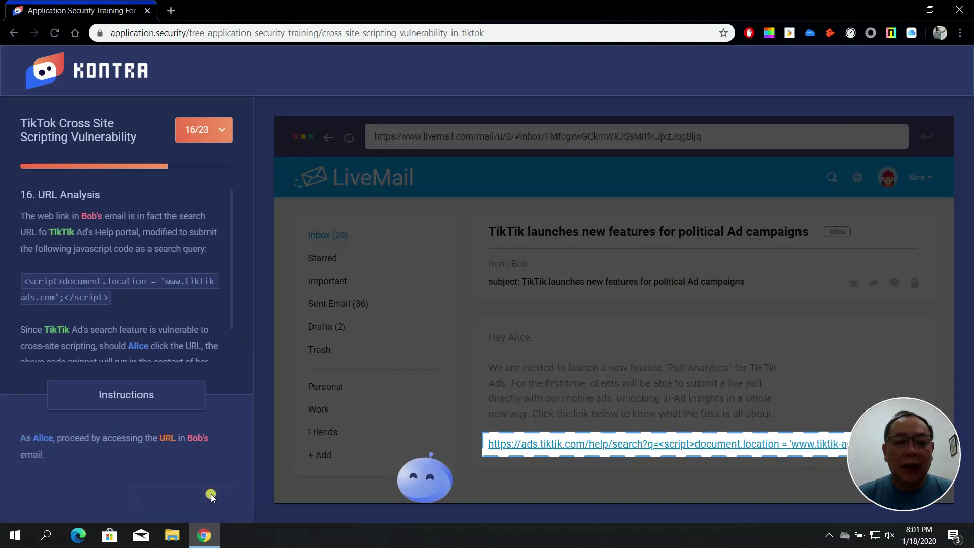
pyautogui.click(561, 439)
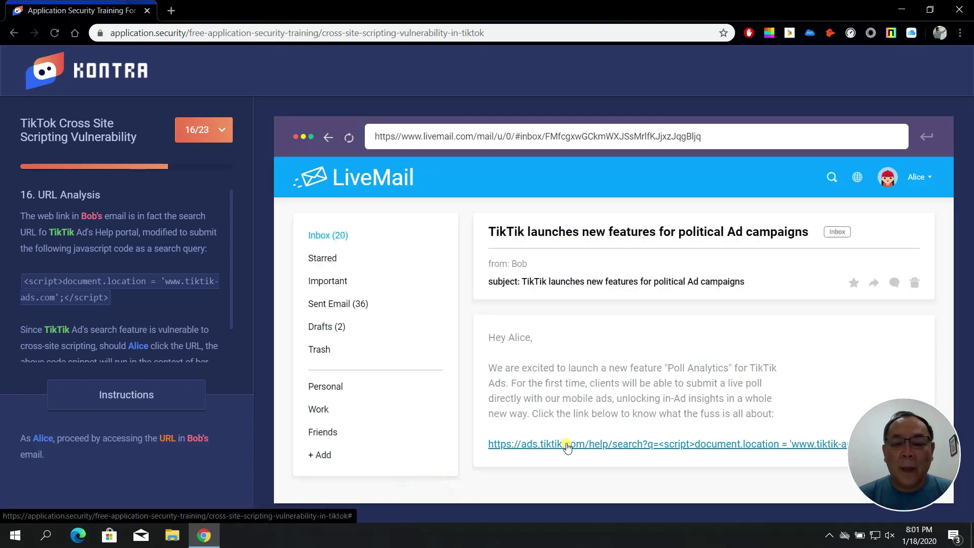
pyautogui.click(567, 444)
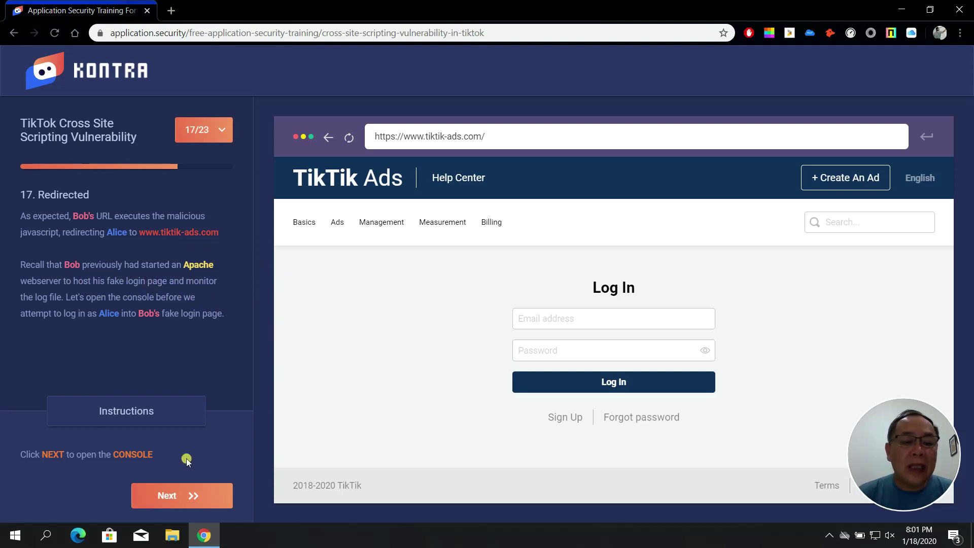
# Step: Advance to the victim login step and paste the victim's username into the fake login form
pyautogui.click(186, 502)
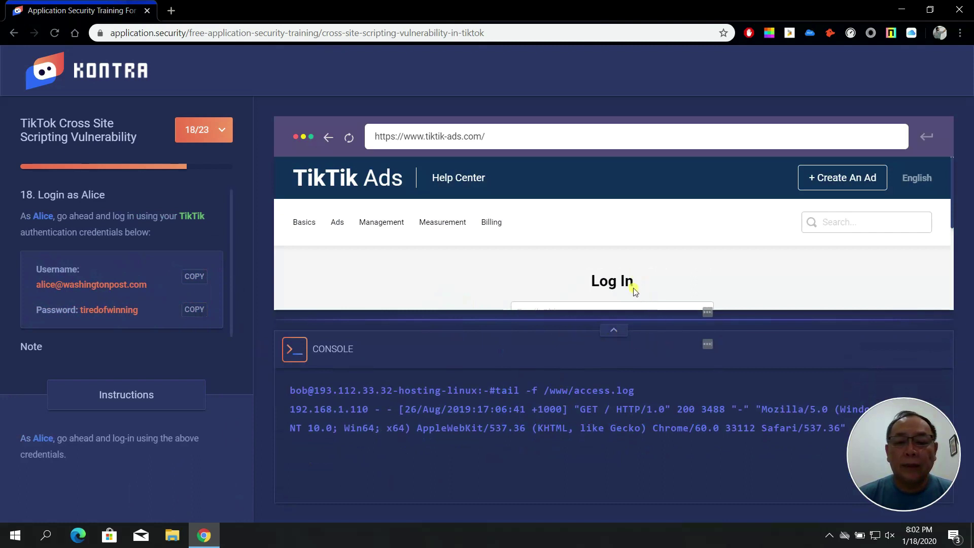
pyautogui.scroll(-3, 635, 297)
pyautogui.scroll(3, 627, 219)
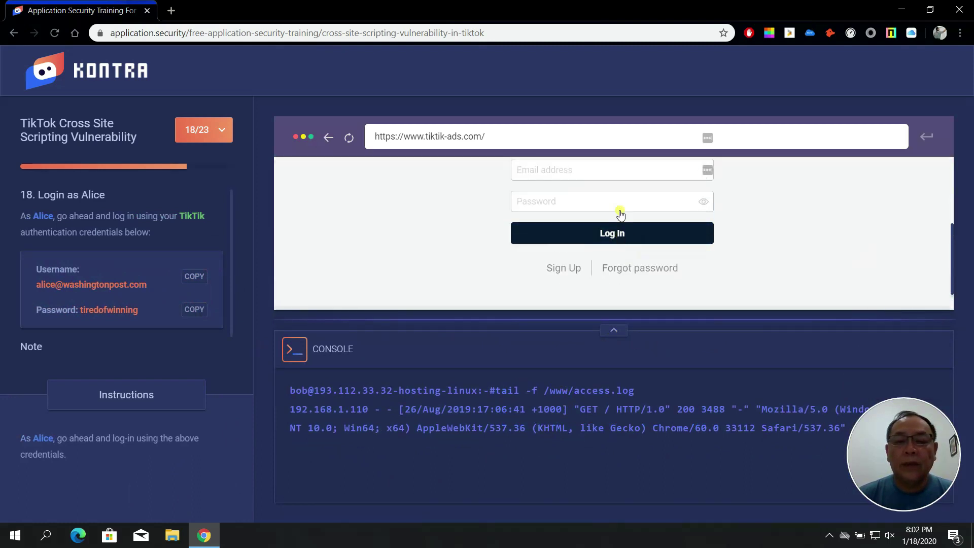
pyautogui.click(590, 204)
pyautogui.hotkey('ctrl', 'v')
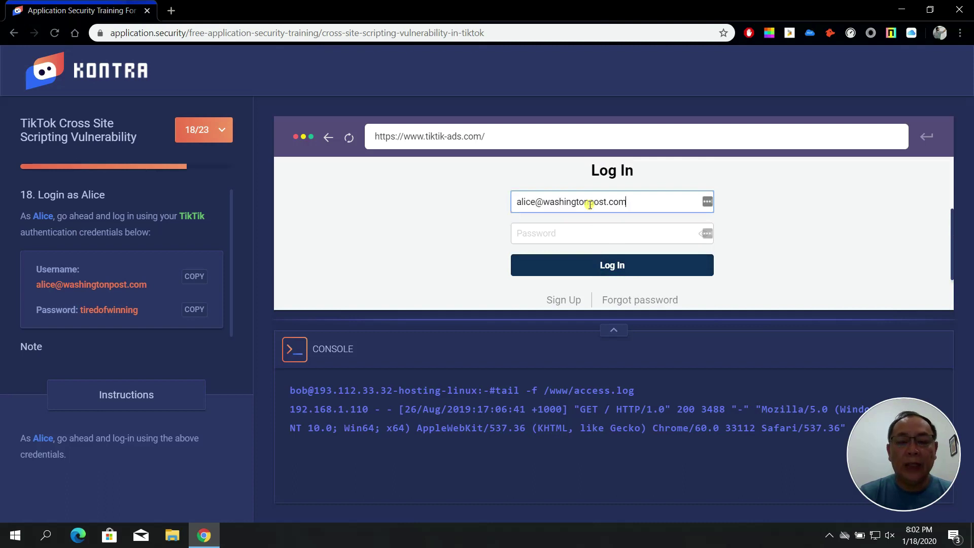
# Step: Paste the victim's copied password and submit the fake TikTik Ads login form
pyautogui.click(194, 309)
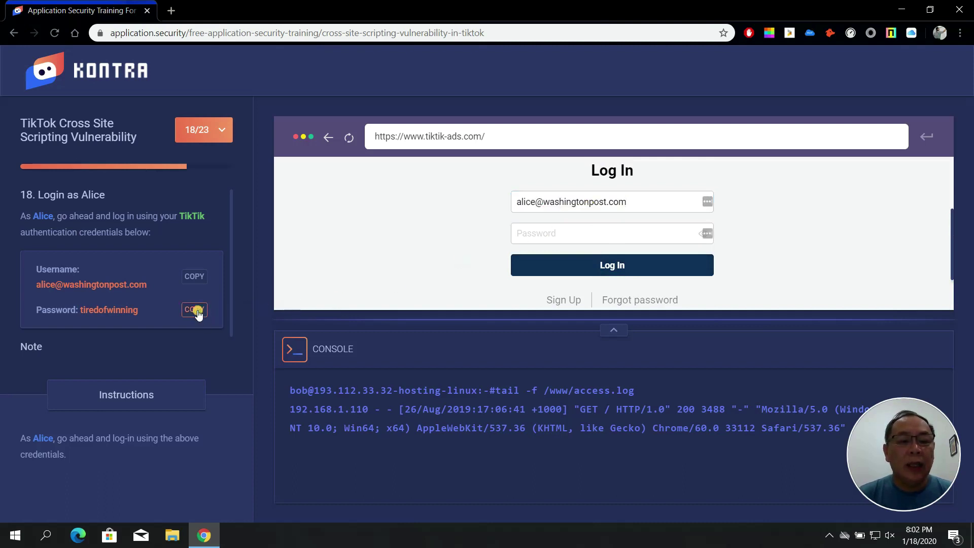
pyautogui.click(532, 232)
pyautogui.hotkey('ctrl', 'v')
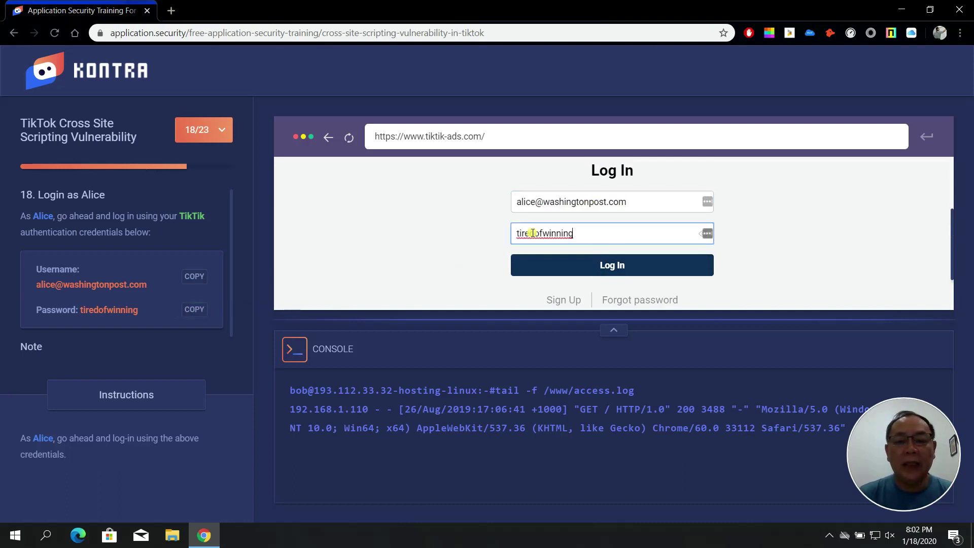
pyautogui.click(577, 270)
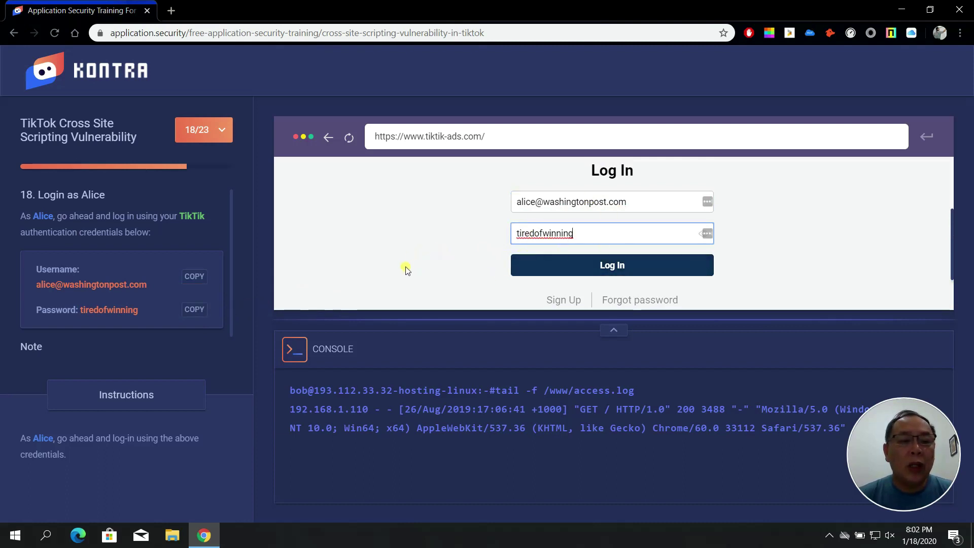
pyautogui.click(558, 268)
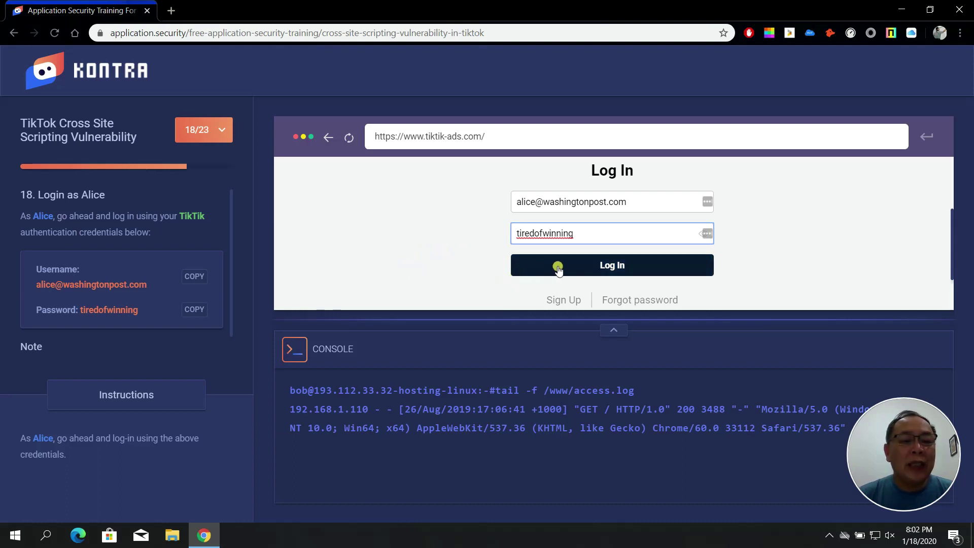
pyautogui.click(558, 268)
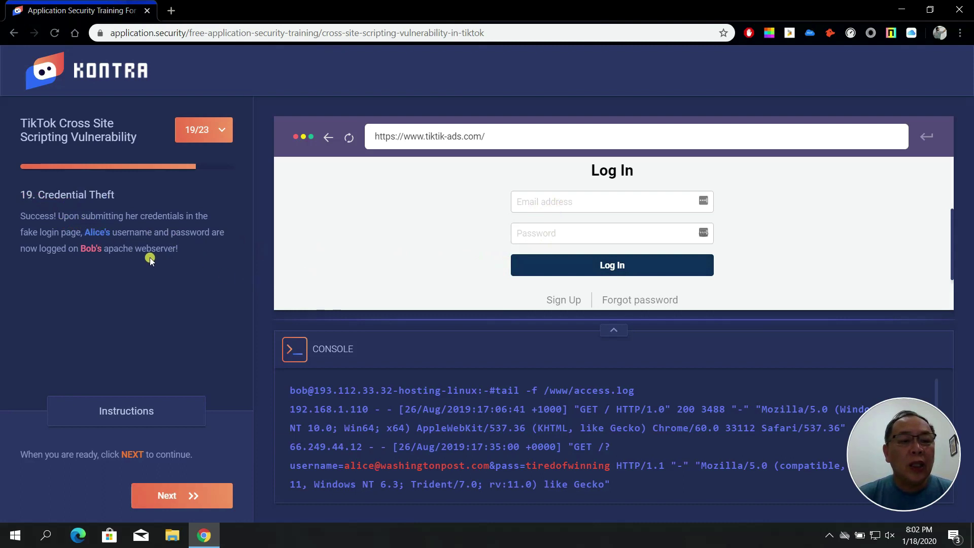
pyautogui.click(176, 500)
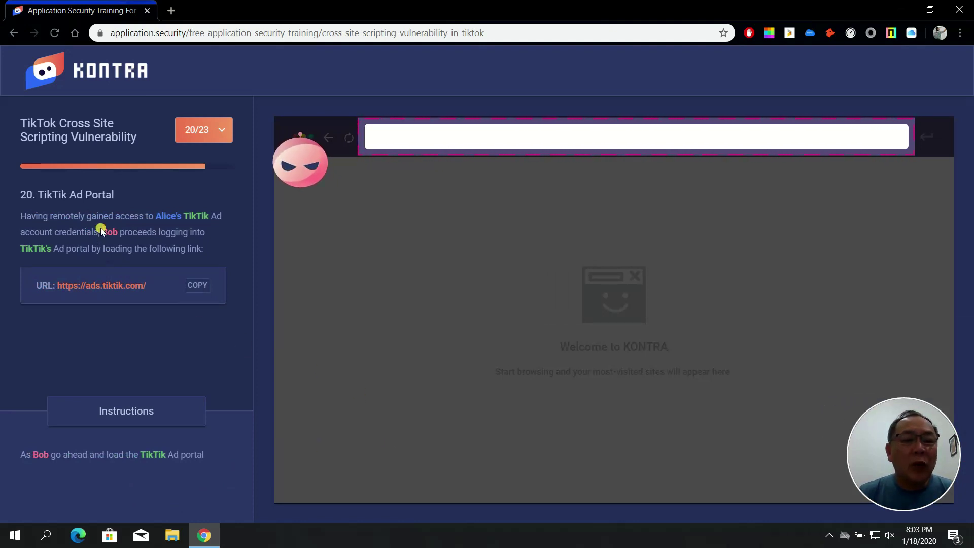
pyautogui.moveTo(163, 219)
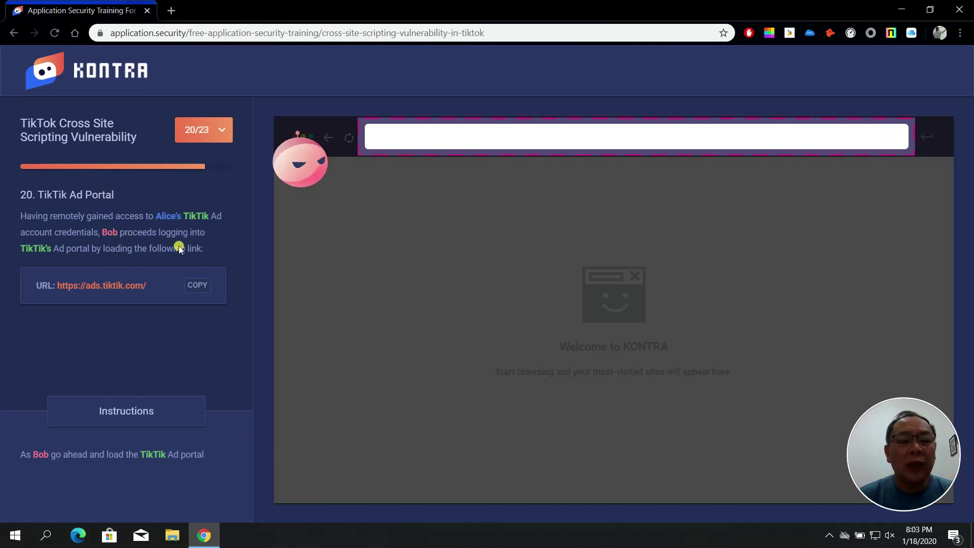
pyautogui.click(197, 286)
pyautogui.click(410, 141)
pyautogui.hotkey('ctrl', 'v')
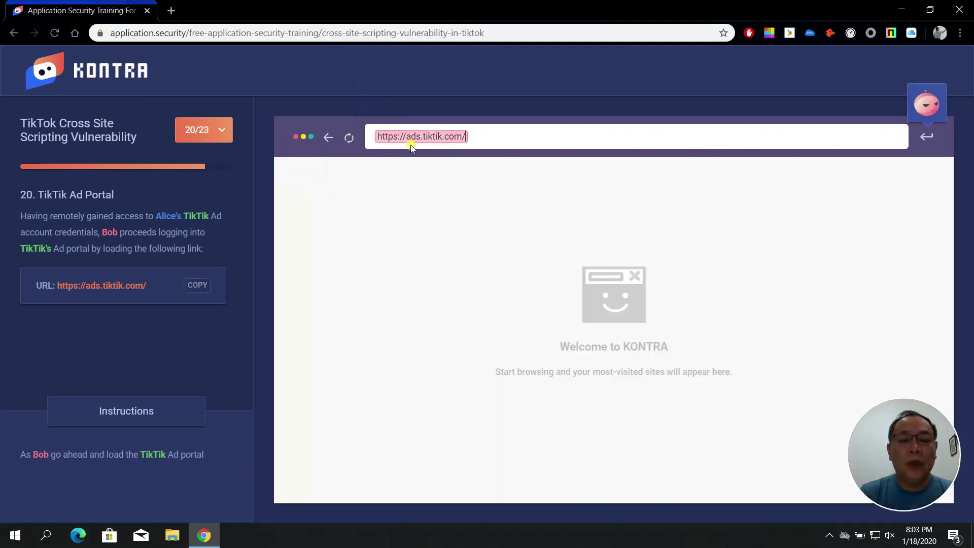
pyautogui.press('Return')
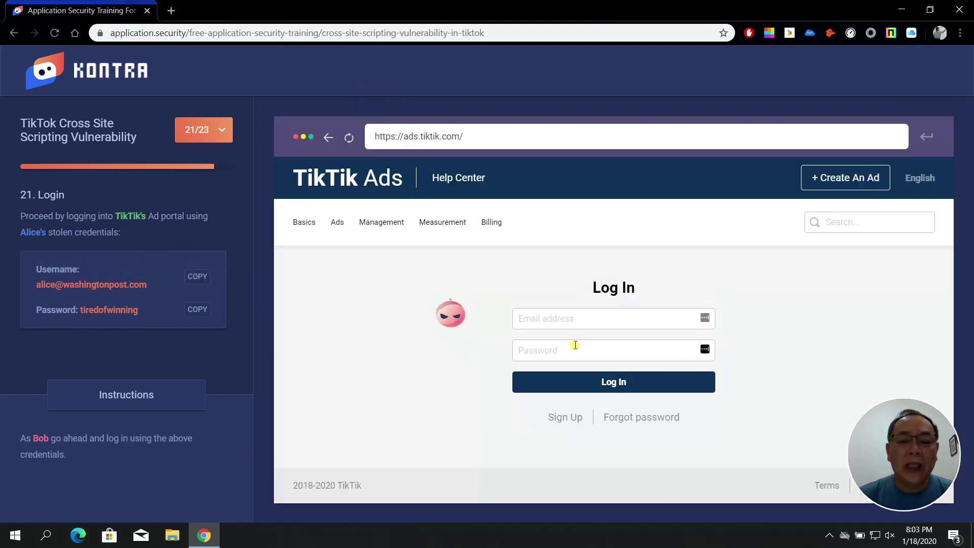
# Step: Paste the stolen username and password into the real TikTik Ads Email and Password fields and log in
pyautogui.click(197, 276)
pyautogui.click(583, 316)
pyautogui.hotkey('ctrl', 'v')
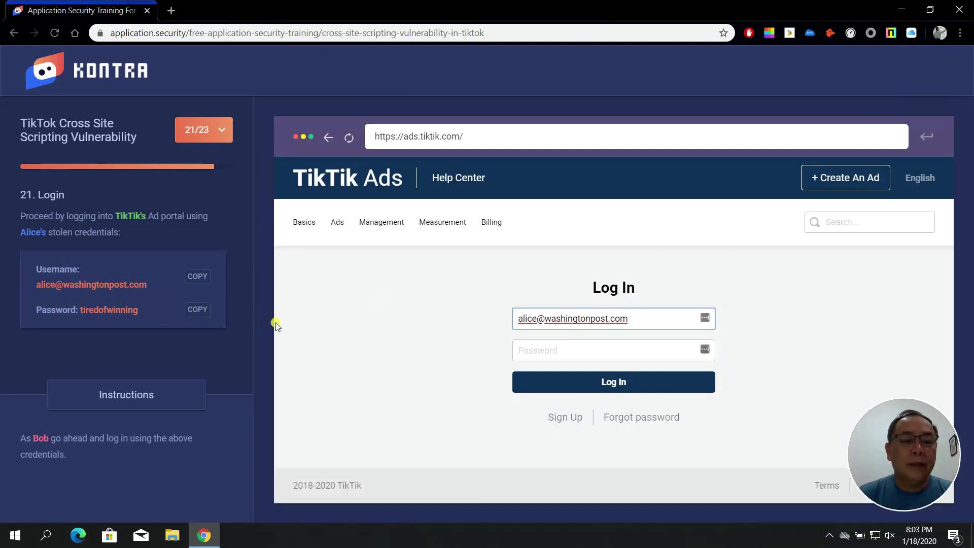
pyautogui.click(187, 310)
pyautogui.click(539, 351)
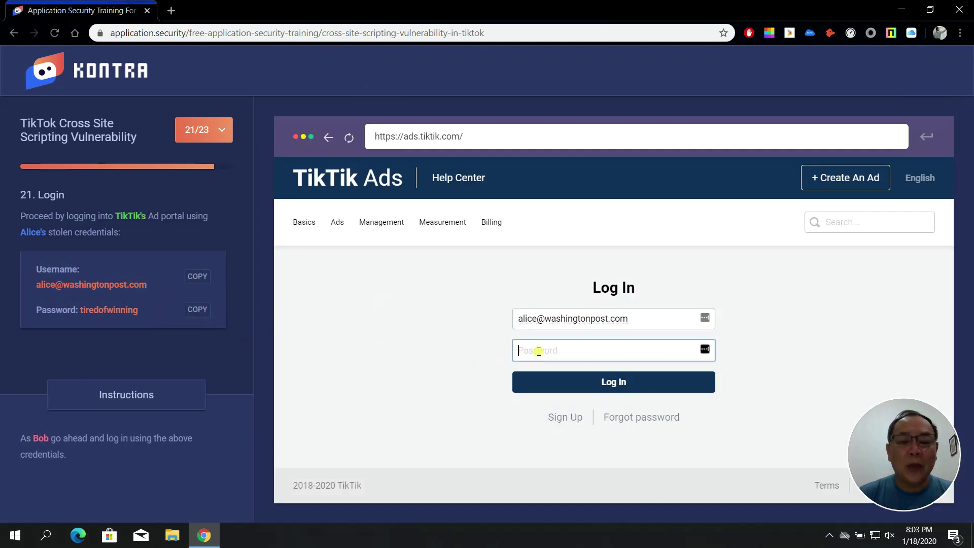
pyautogui.hotkey('ctrl', 'v')
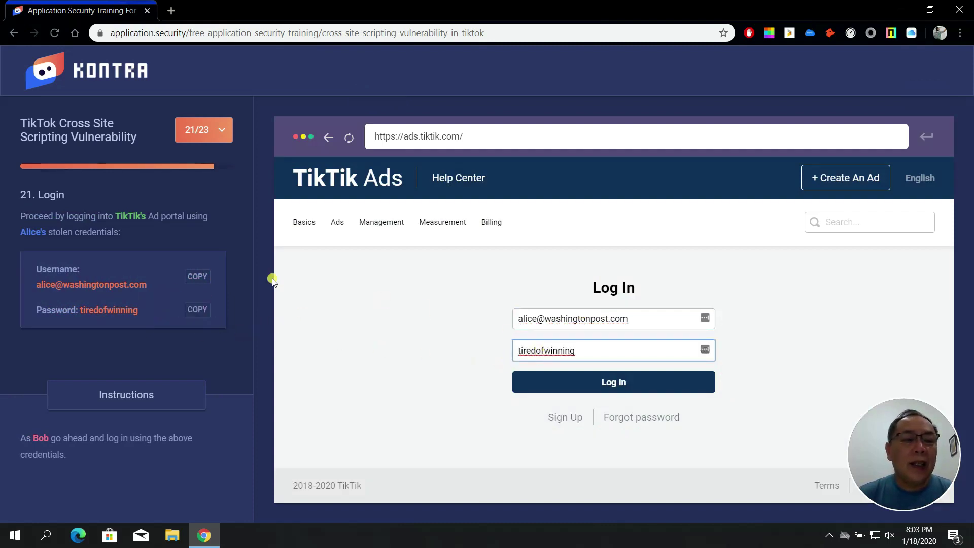
pyautogui.click(579, 384)
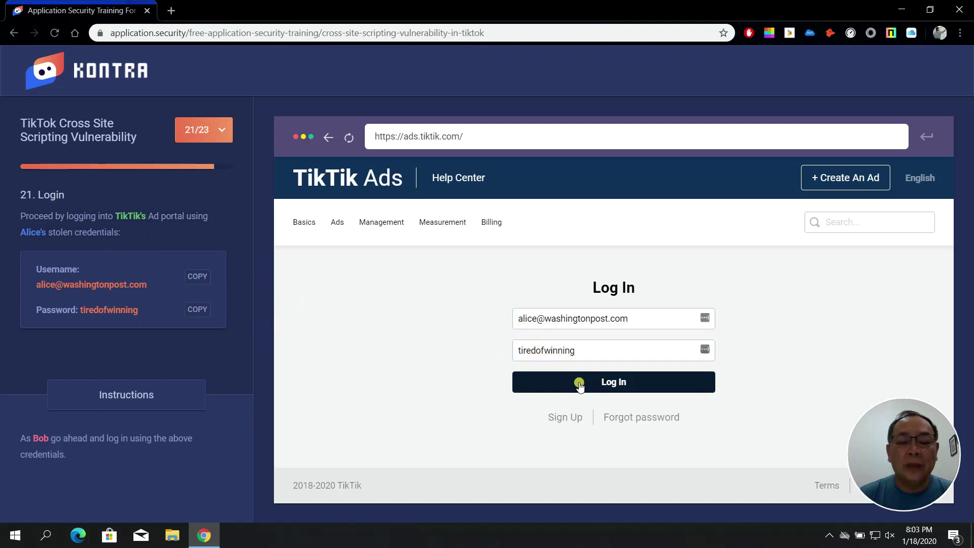